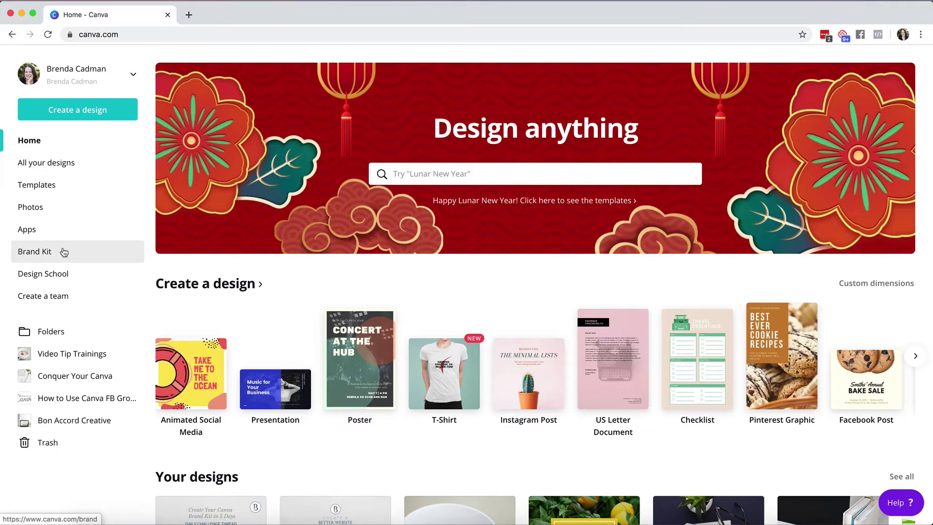
left_click(63, 252)
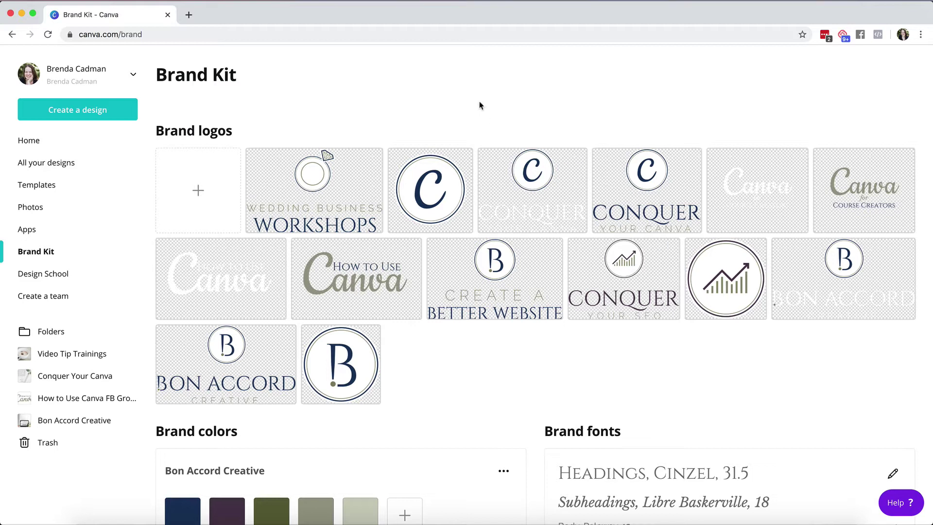
scroll(565, 96, "down", 1)
scroll(564, 94, "down", 1)
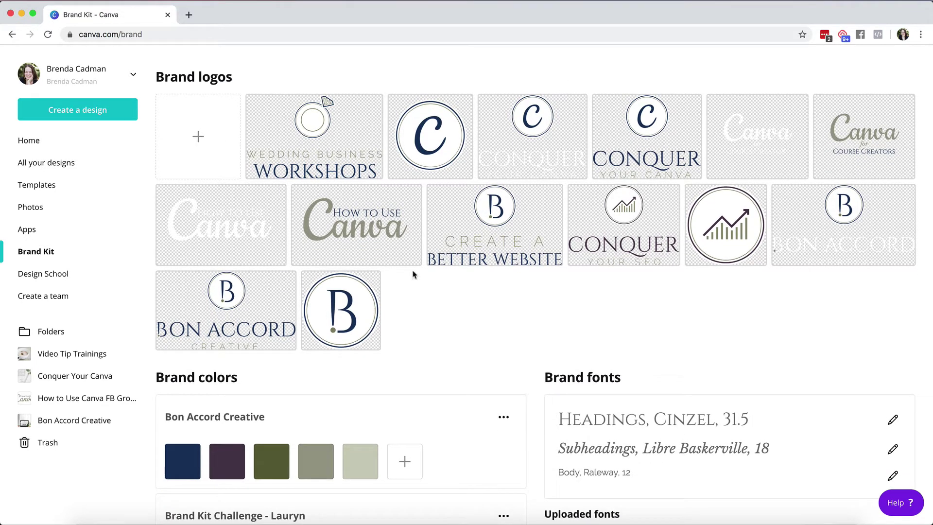
scroll(413, 275, "down", 10)
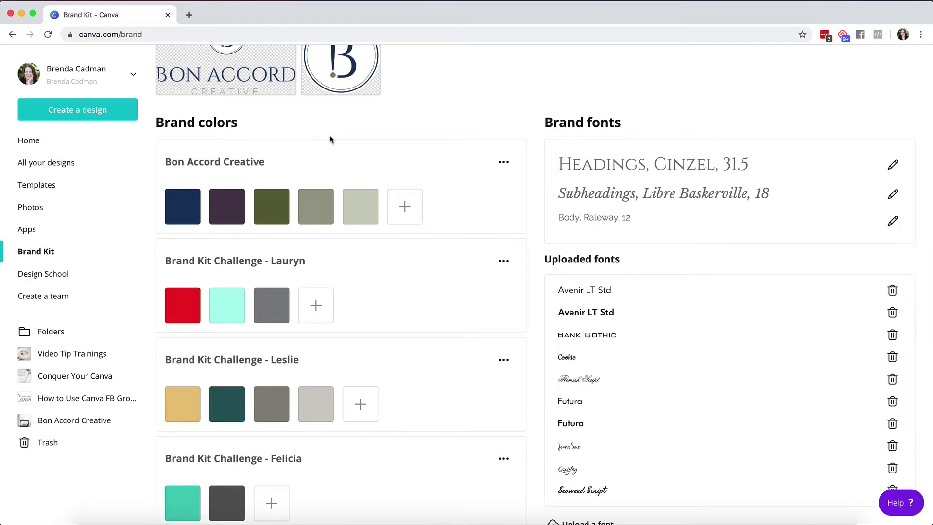
scroll(329, 139, "up", 9)
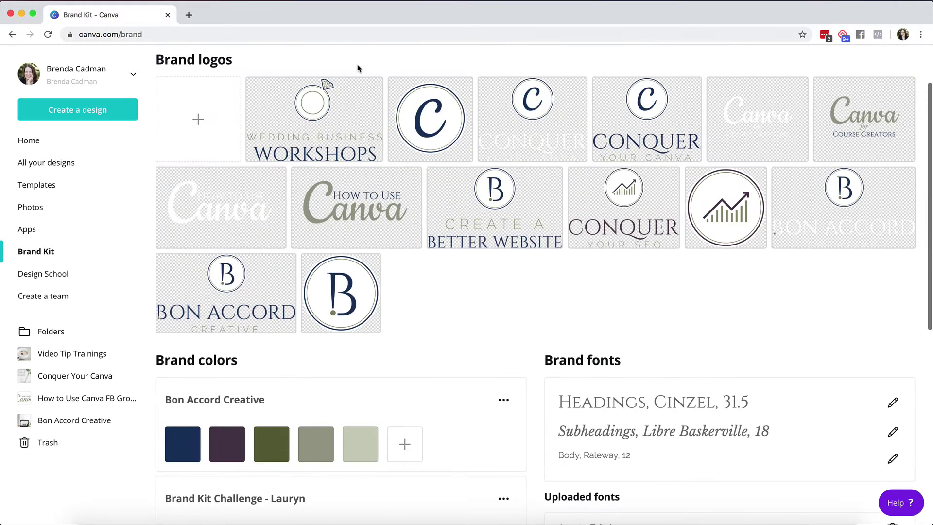
mouse_move(368, 276)
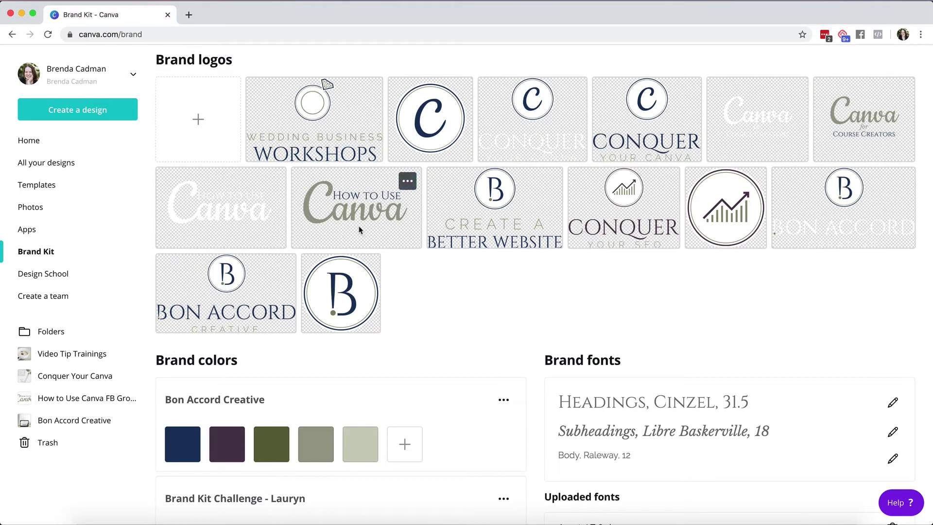
scroll(324, 221, "down", 1)
scroll(324, 221, "down", 7)
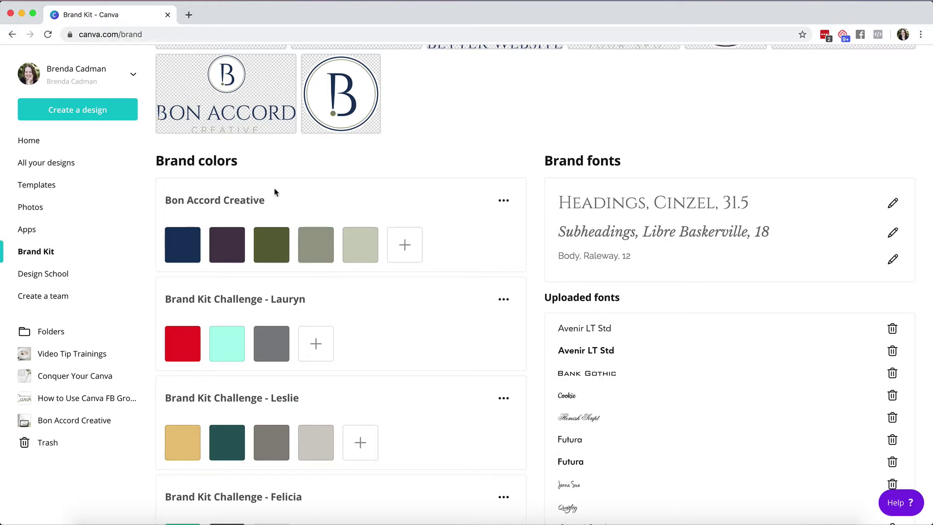
scroll(428, 210, "up", 1)
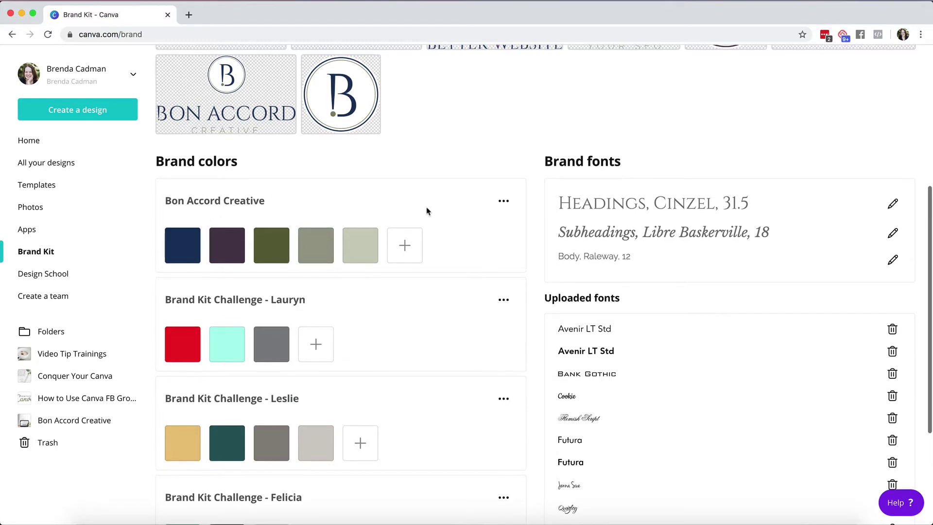
scroll(639, 145, "down", 2)
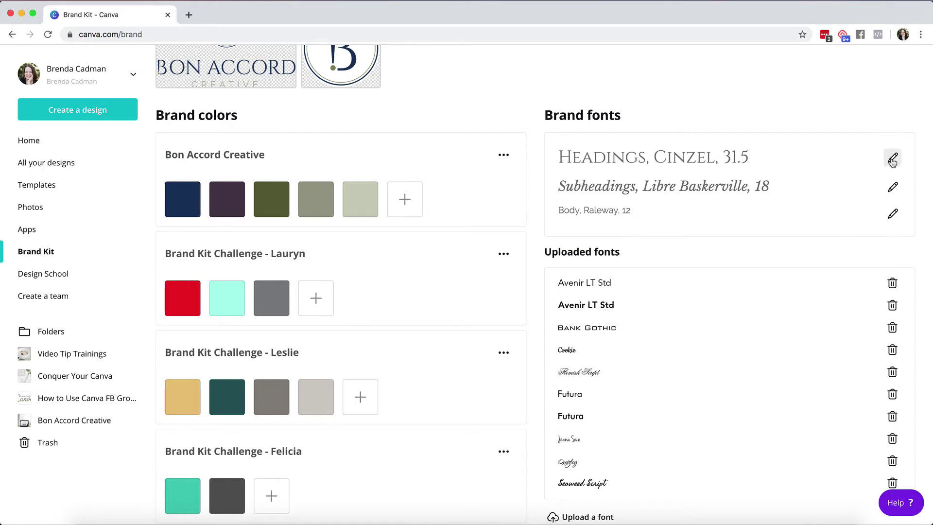
left_click(893, 160)
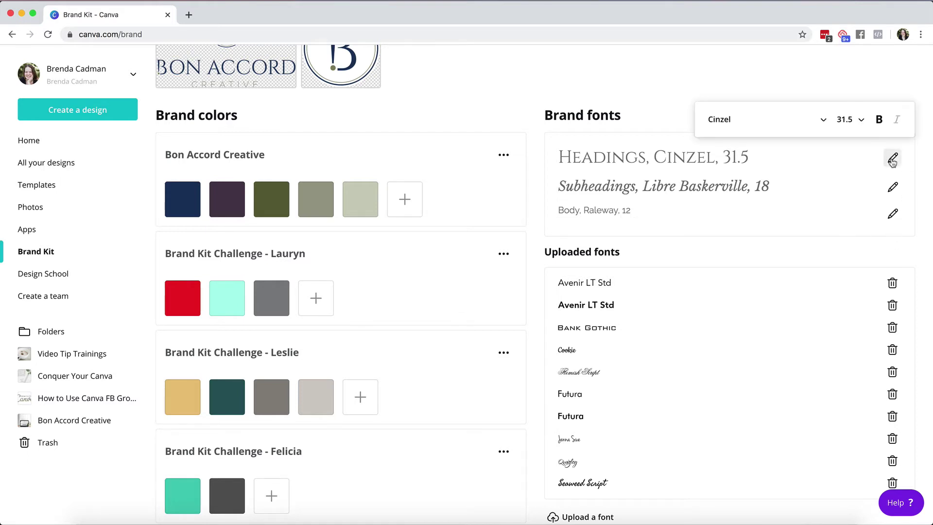
left_click(761, 121)
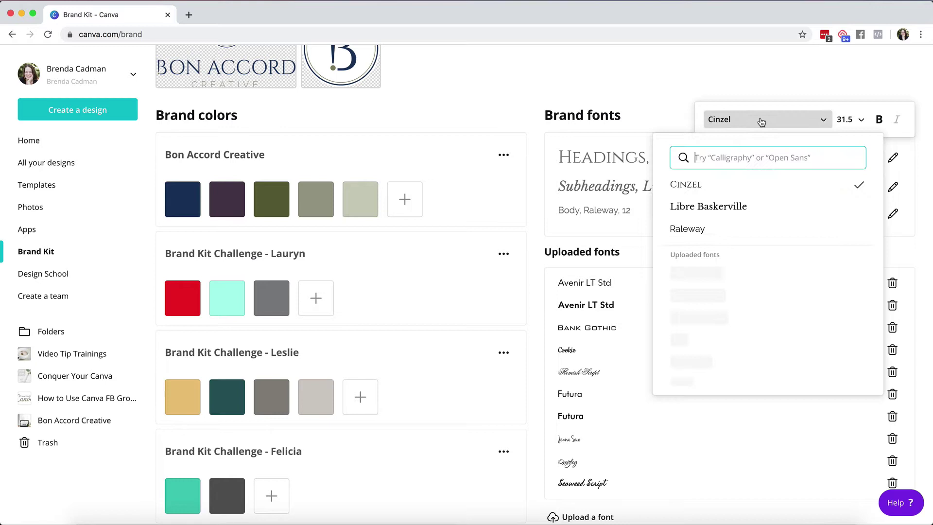
scroll(761, 201, "down", 10)
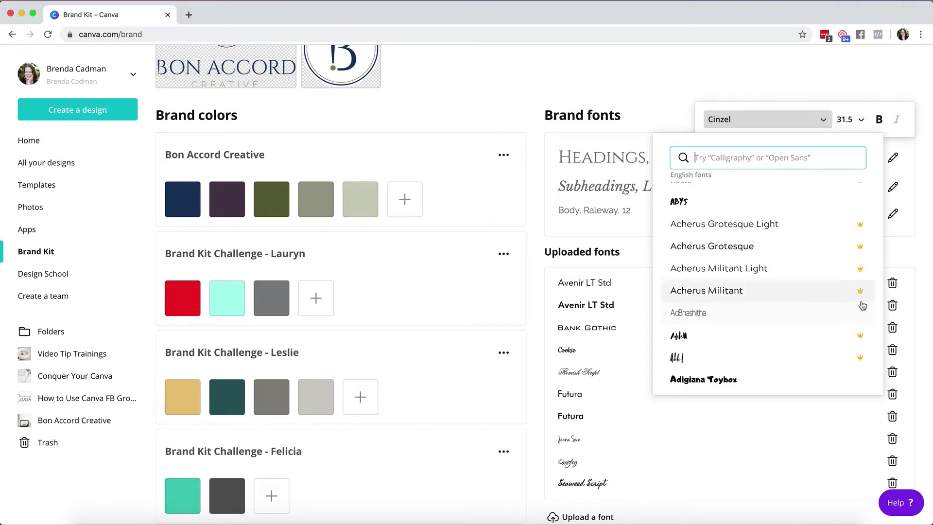
scroll(861, 272, "down", 5)
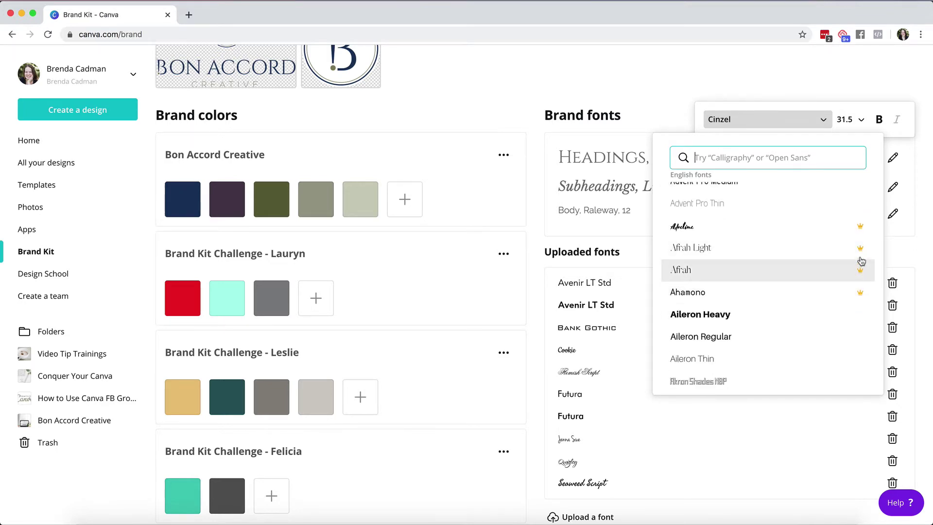
left_click(654, 81)
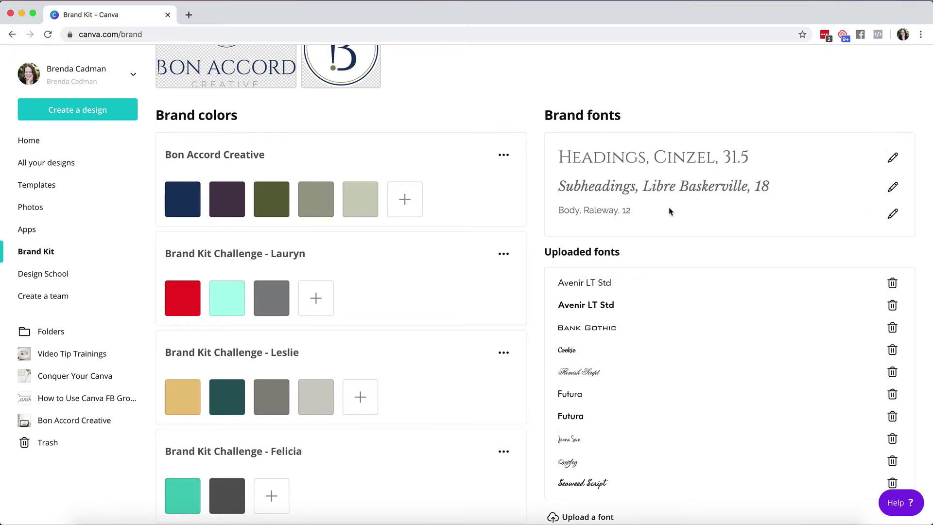
Scroll up and down through the Brand Kit page to review its contents.
scroll(667, 249, "down", 3)
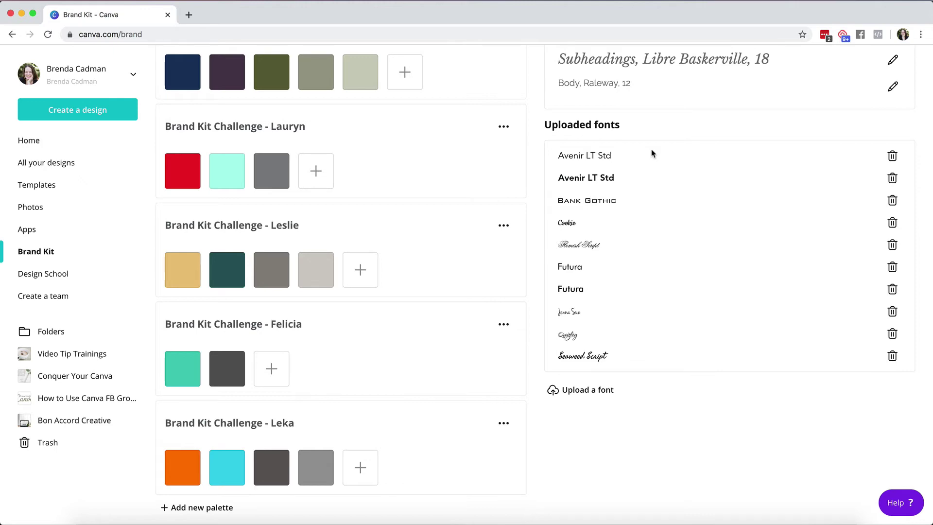
scroll(519, 167, "up", 10)
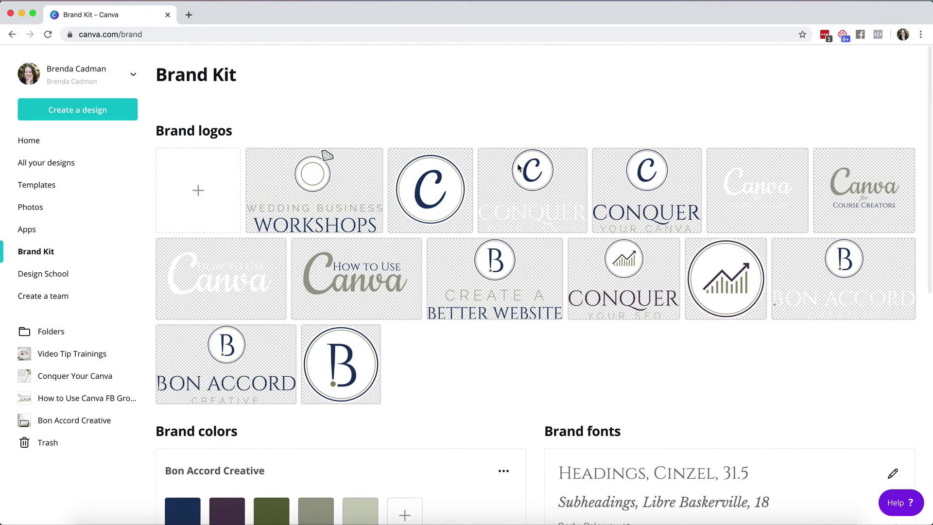
mouse_move(518, 167)
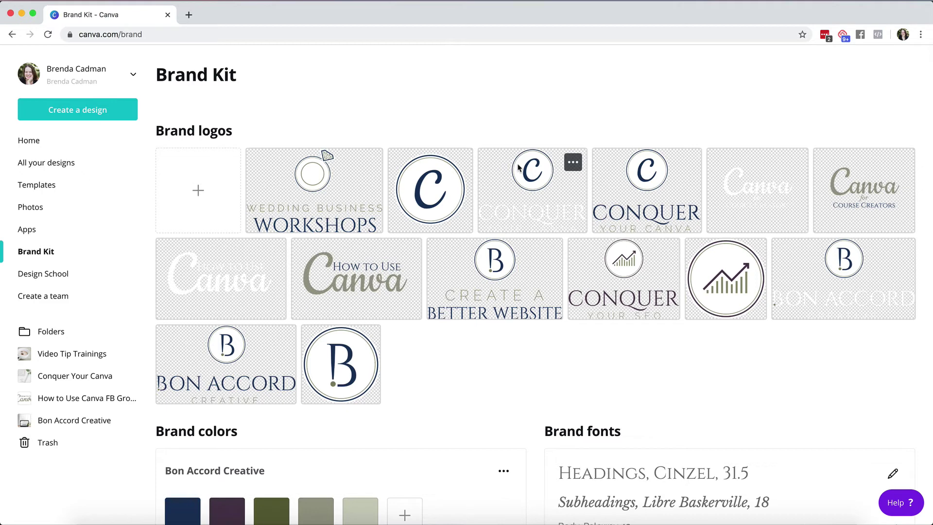
scroll(518, 165, "down", 10)
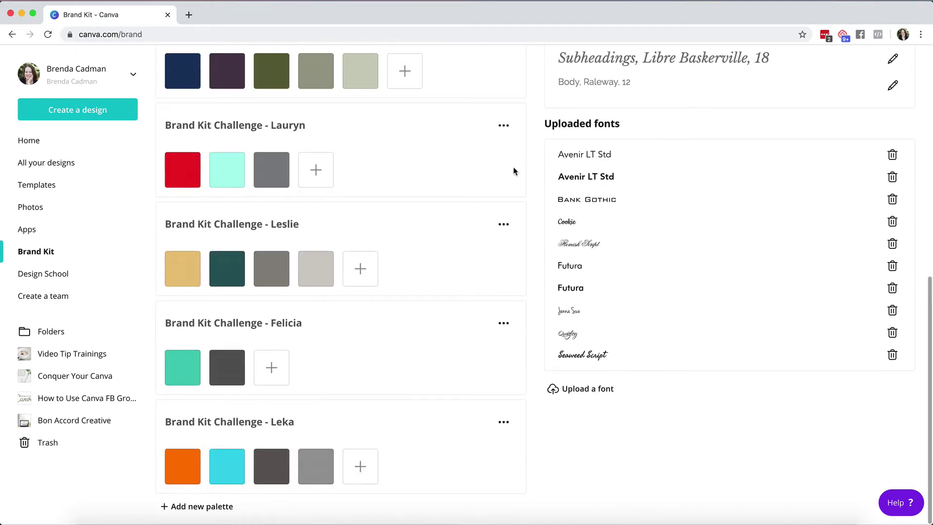
scroll(484, 317, "up", 8)
scroll(483, 318, "up", 2)
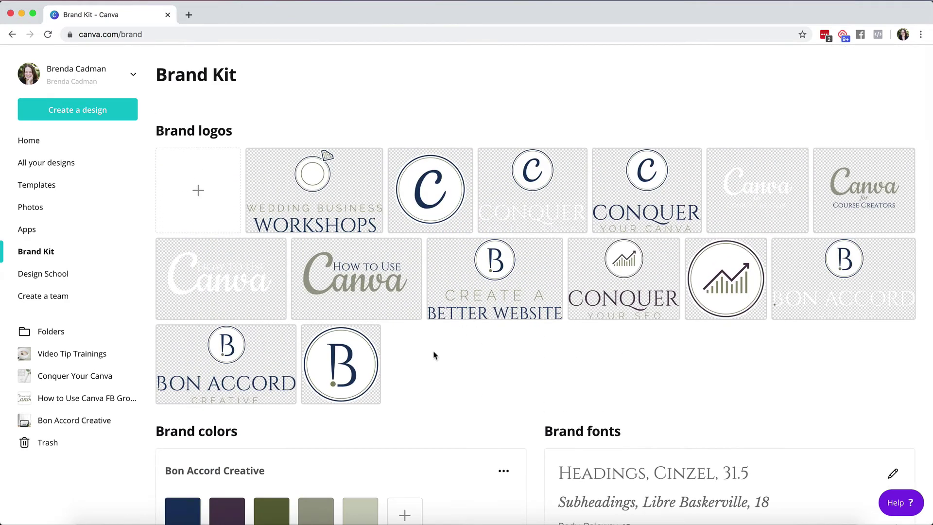
scroll(643, 407, "down", 1)
scroll(643, 408, "down", 5)
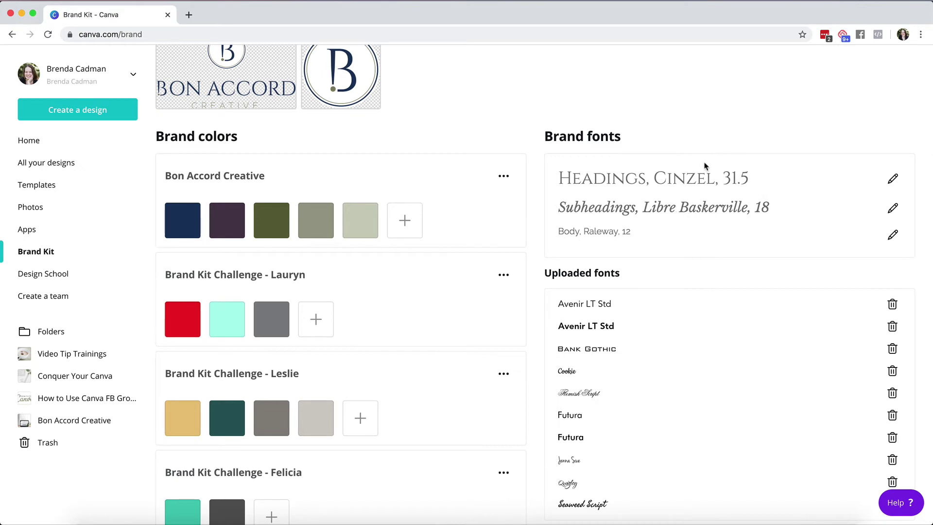
scroll(516, 161, "up", 3)
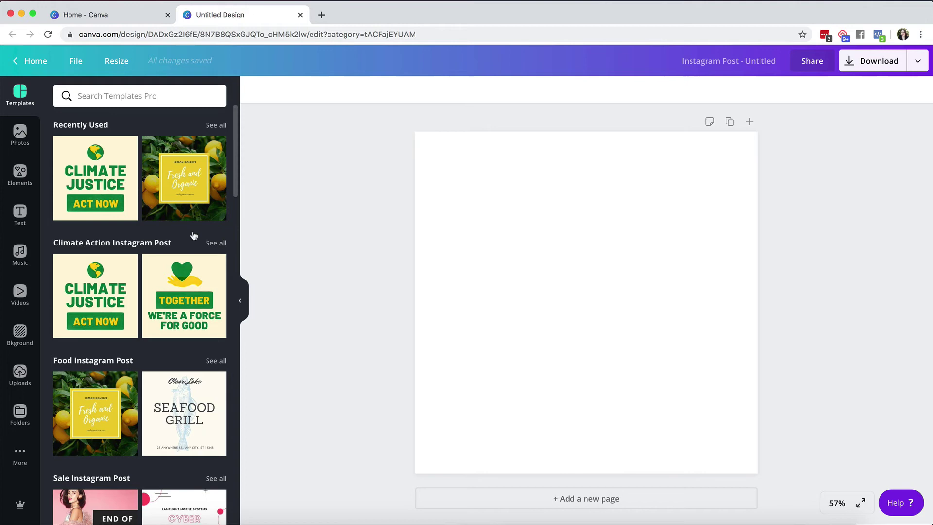
Apply the striped wedding announcement template and ungroup its text block.
scroll(117, 233, "down", 10)
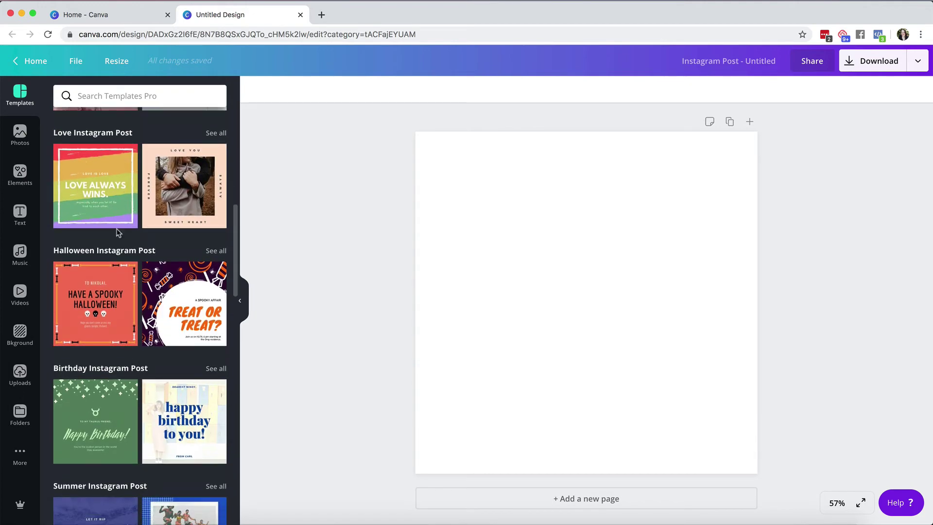
scroll(117, 232, "down", 9)
scroll(117, 233, "down", 4)
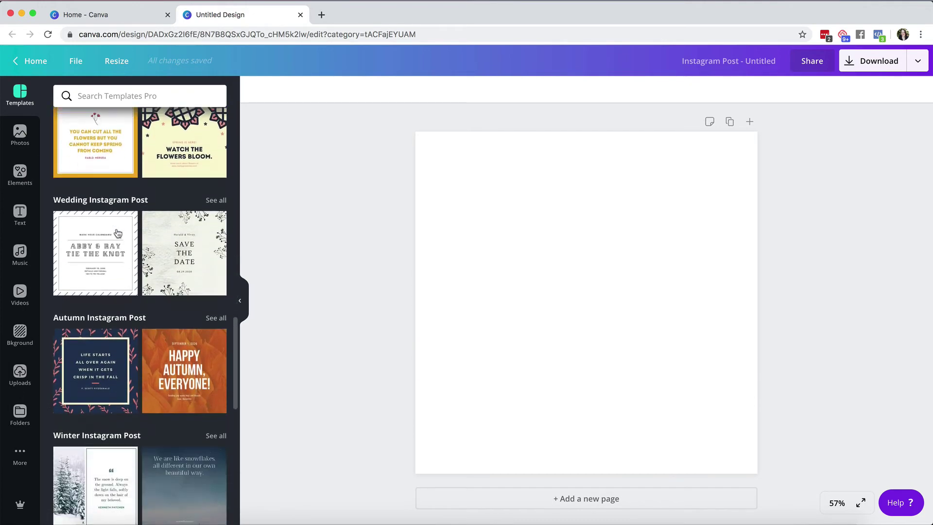
scroll(118, 233, "up", 2)
scroll(118, 233, "down", 1)
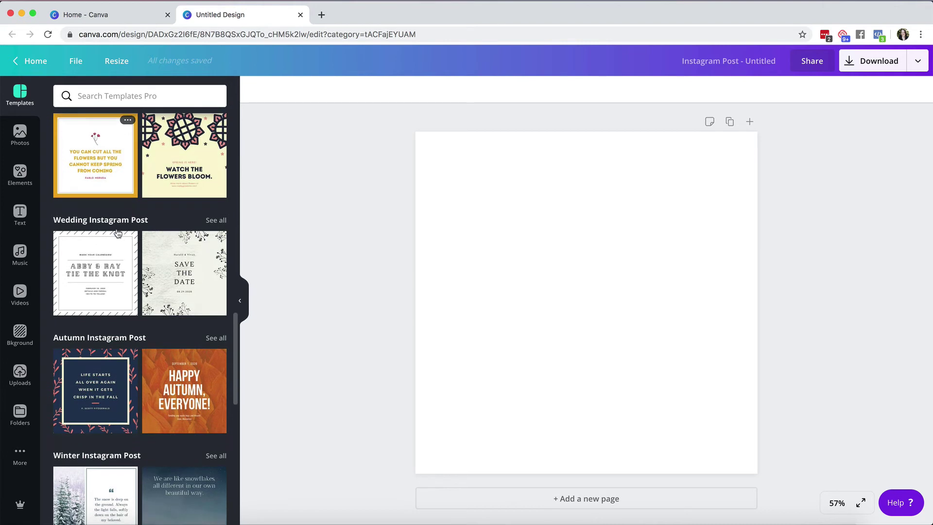
left_click(86, 259)
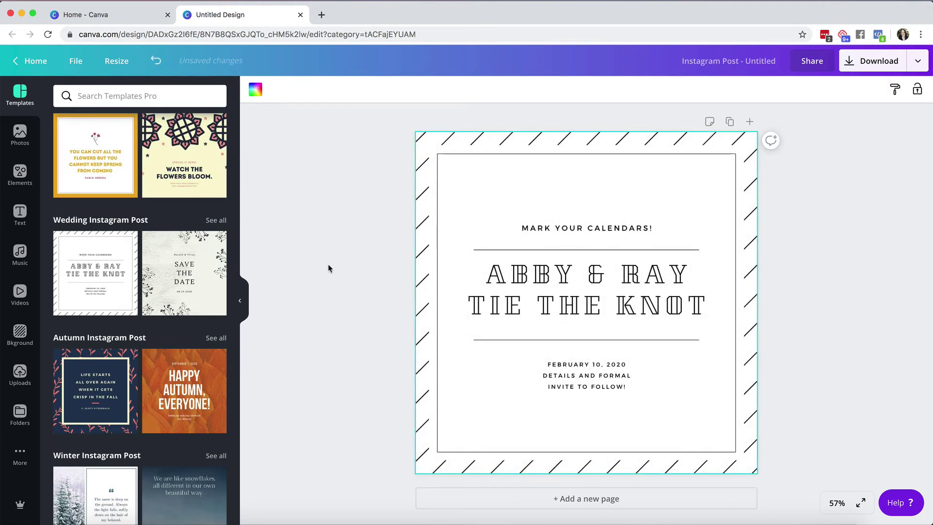
left_click(538, 233)
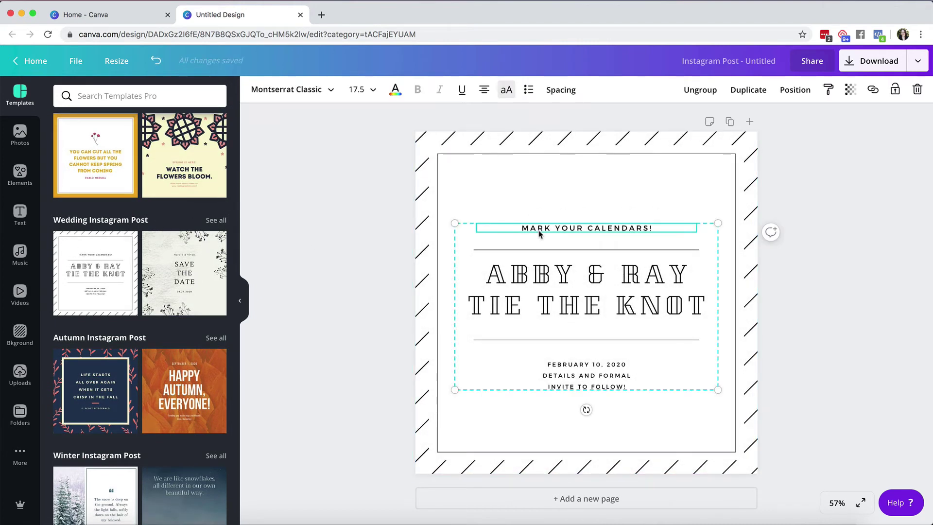
left_click(700, 90)
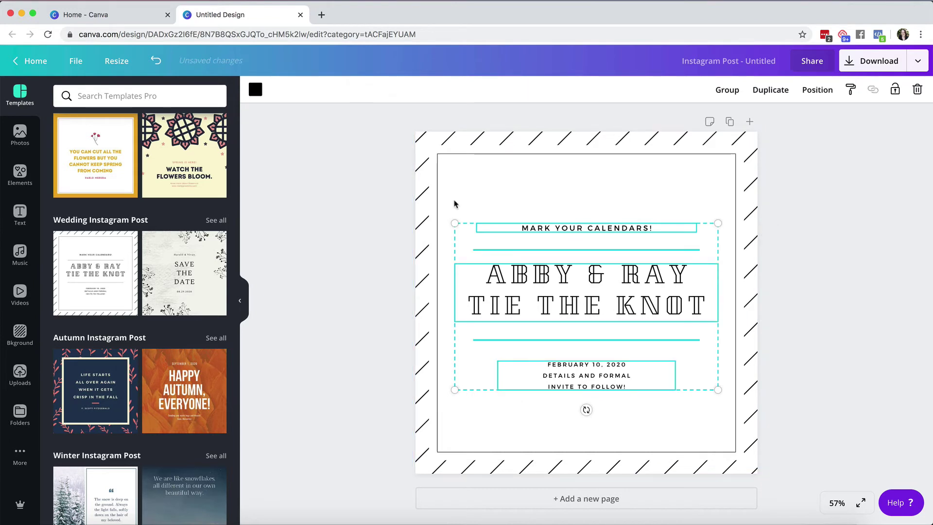
left_click(353, 245)
Set the wedding title to Cinzel and the date text to Raleway.
left_click(536, 285)
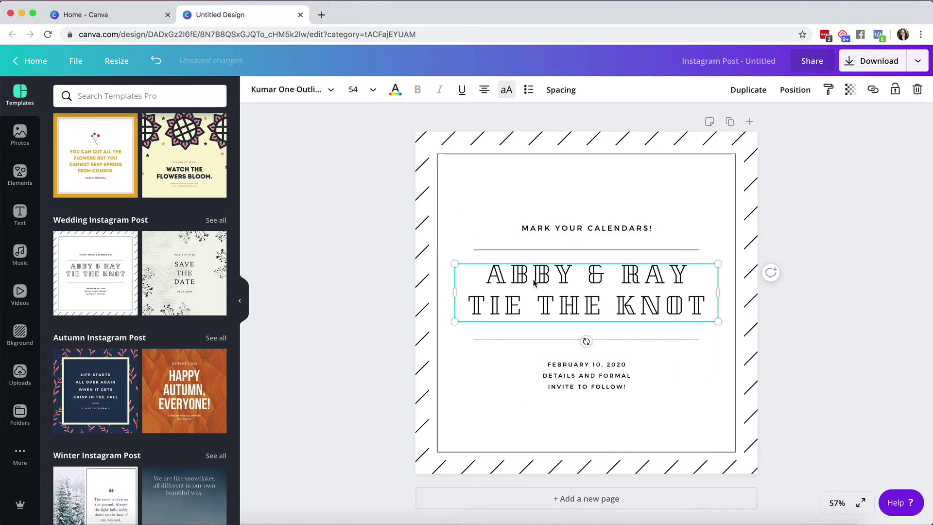
left_click(295, 88)
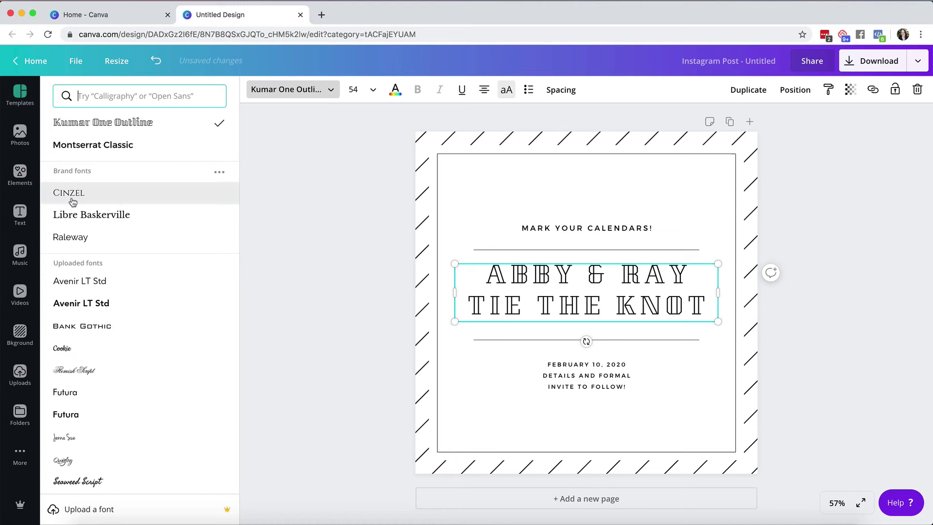
left_click(74, 195)
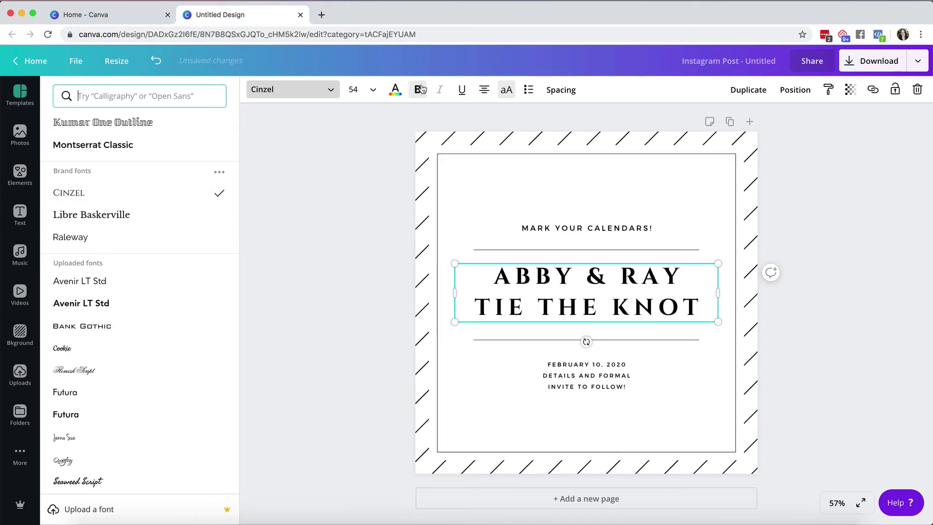
left_click(571, 376)
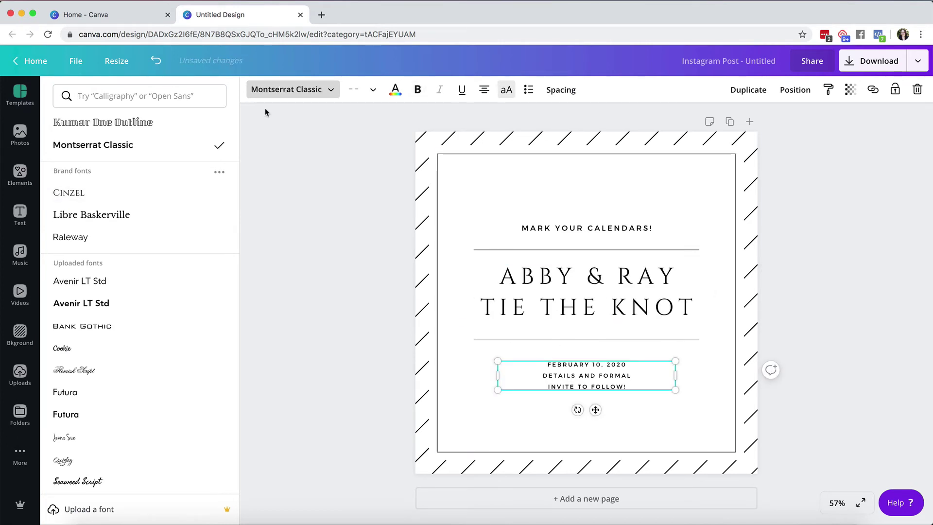
left_click(94, 237)
Make the 'Mark your calendars!' heading italic Libre Baskerville in sentence case.
left_click(554, 230)
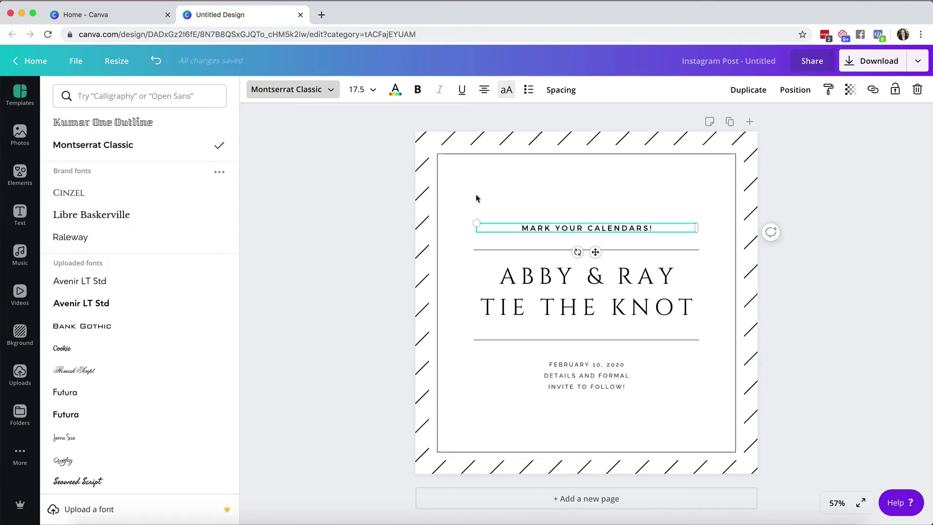
left_click(101, 220)
left_click(506, 92)
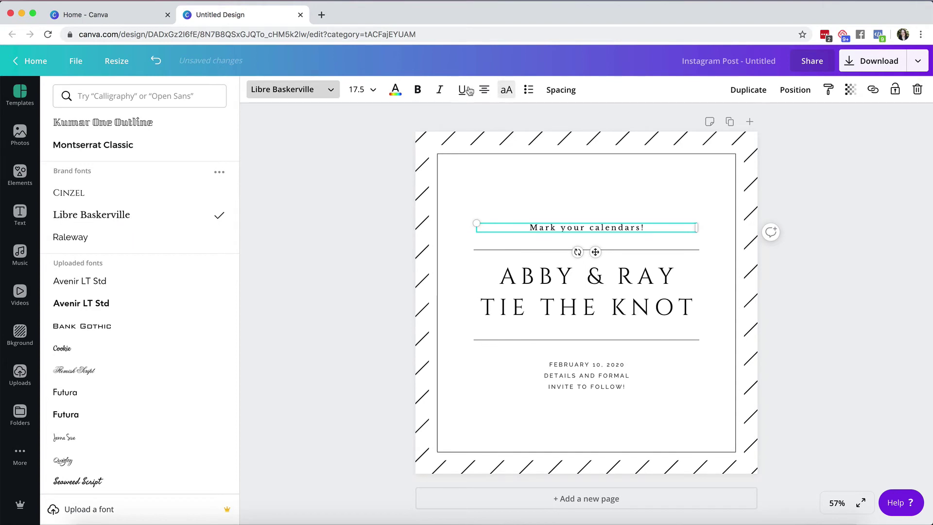
left_click(440, 90)
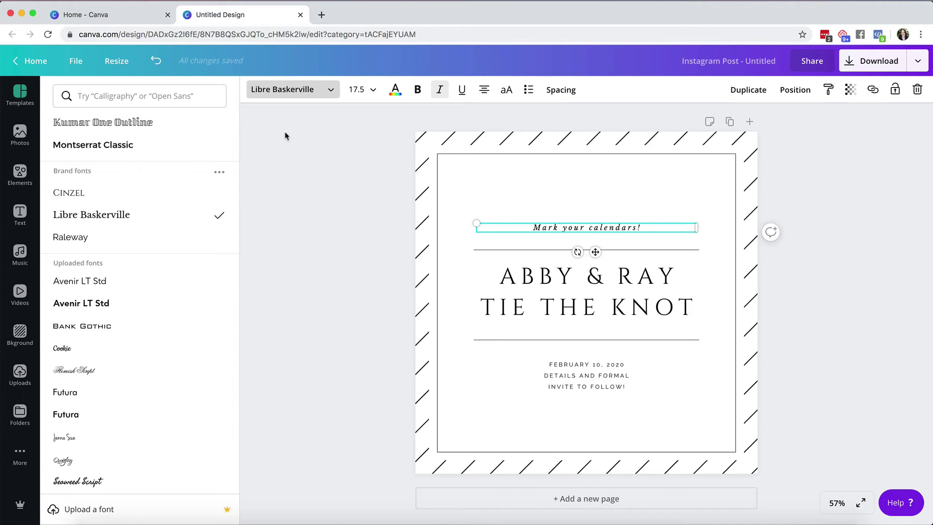
left_click(395, 89)
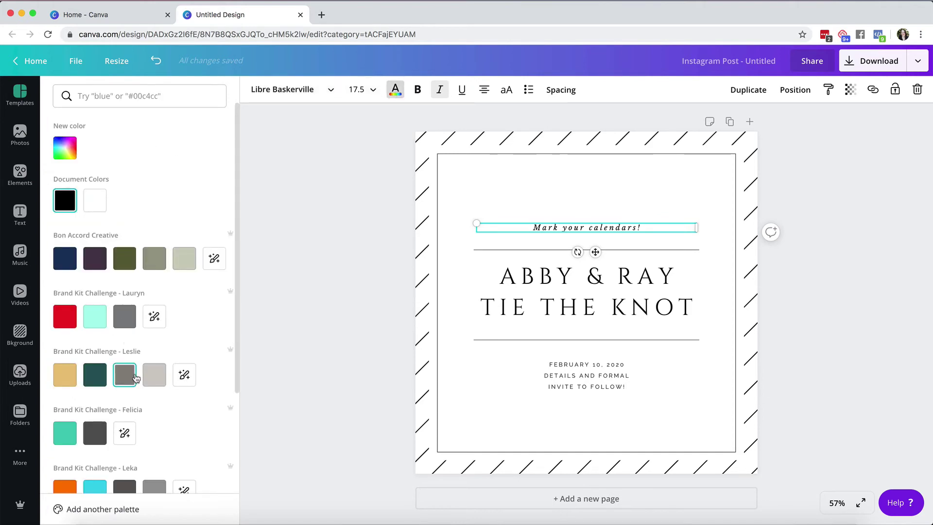
Turn 'Mark your calendars!' brand grey-green and the ABBY & RAY title and date lines brand navy.
left_click(155, 263)
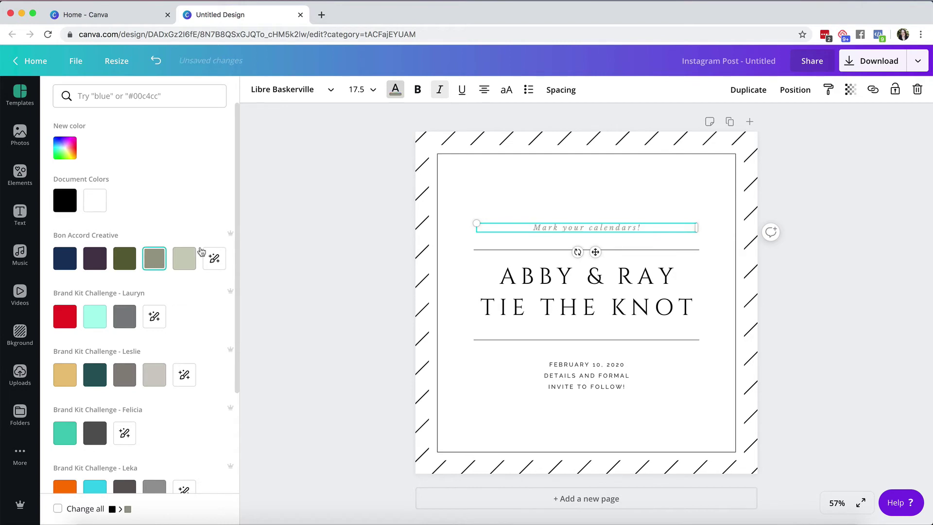
left_click(507, 281)
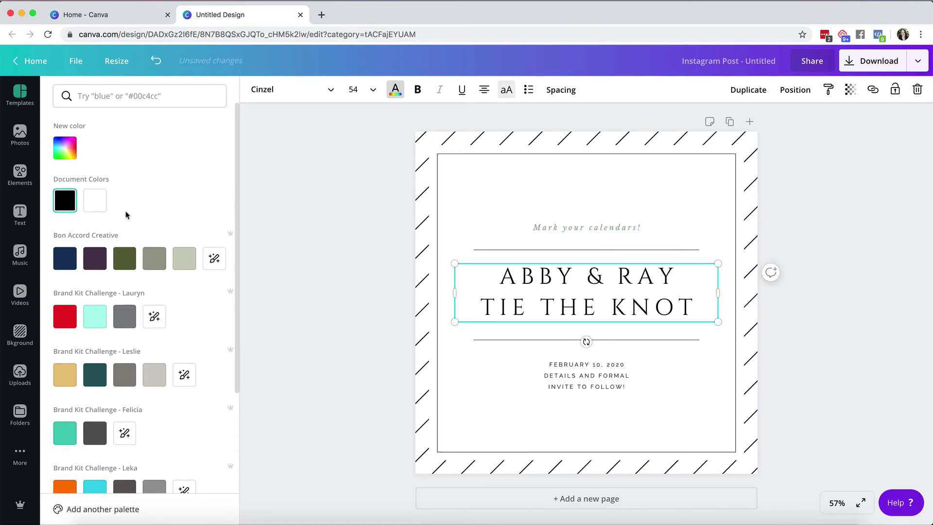
left_click(69, 262)
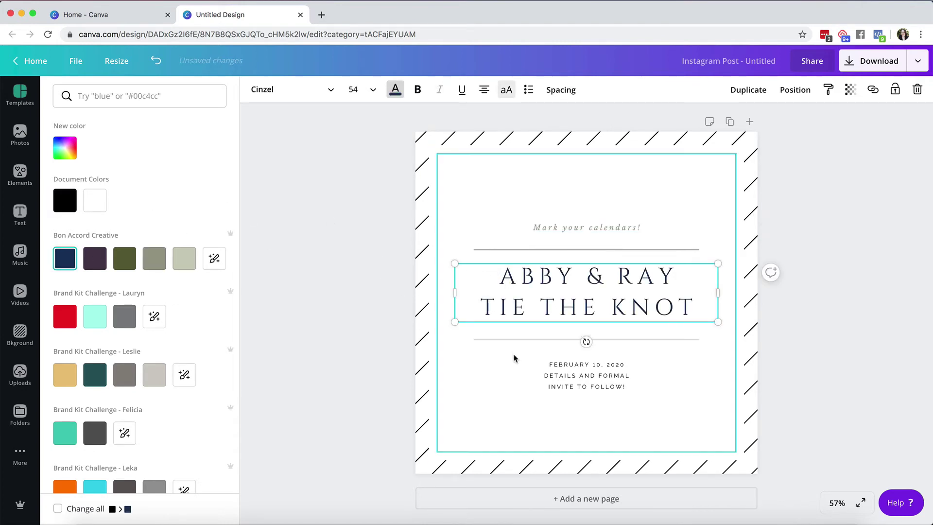
left_click(563, 378)
left_click(65, 259)
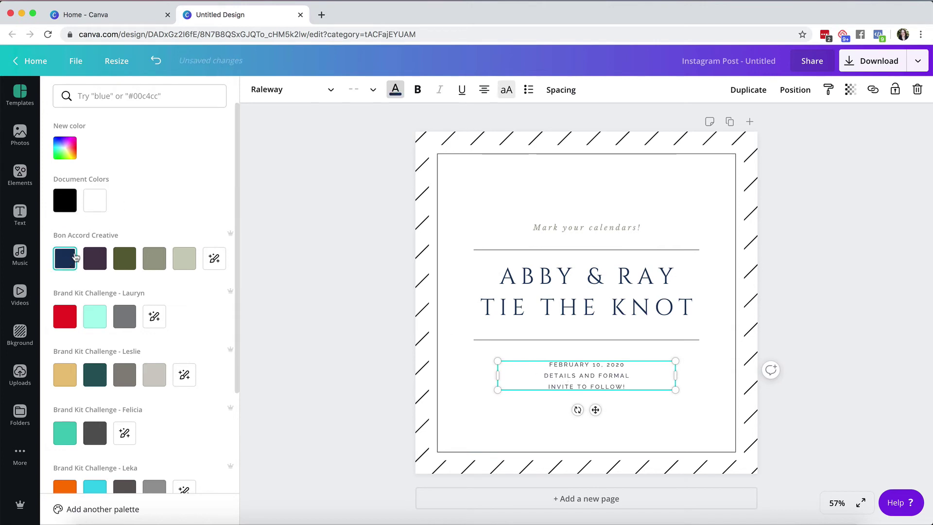
left_click(423, 225)
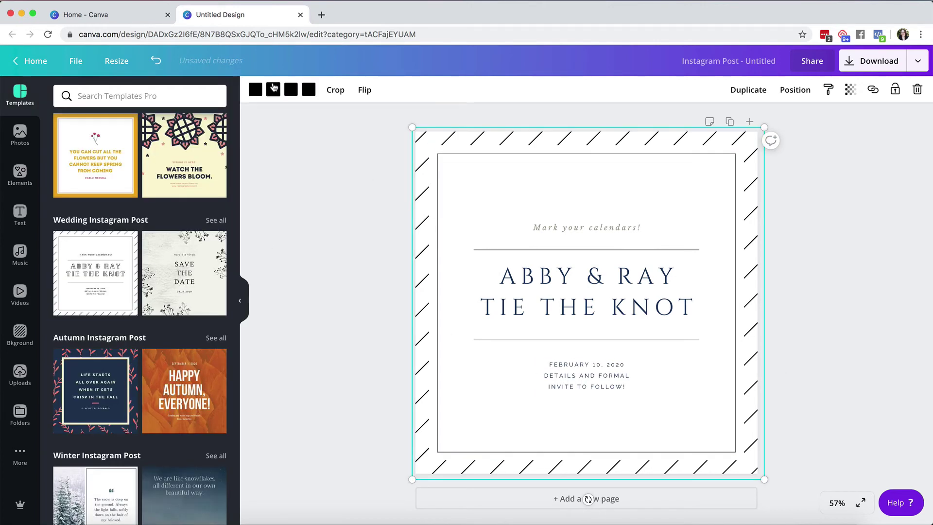
Recolour all four colours of the striped pattern to Bon Accord Creative navy.
left_click(255, 90)
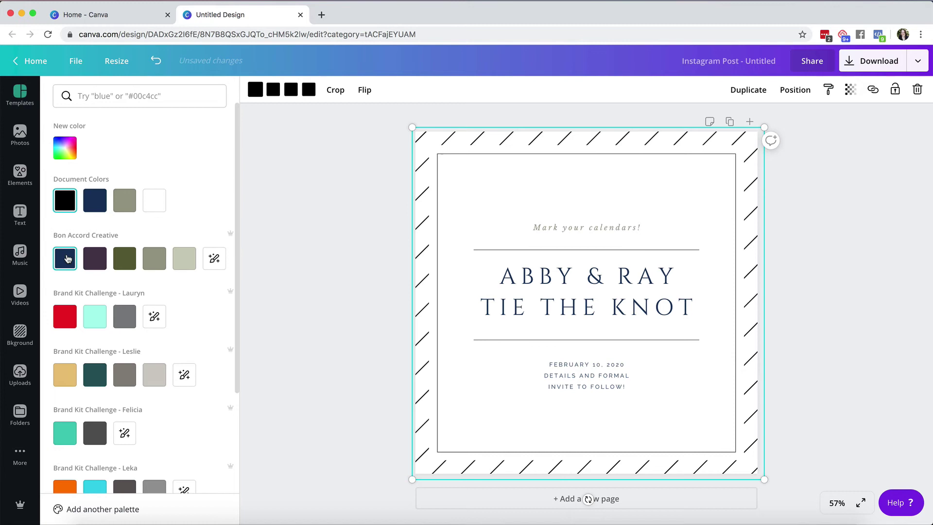
left_click(66, 258)
left_click(273, 90)
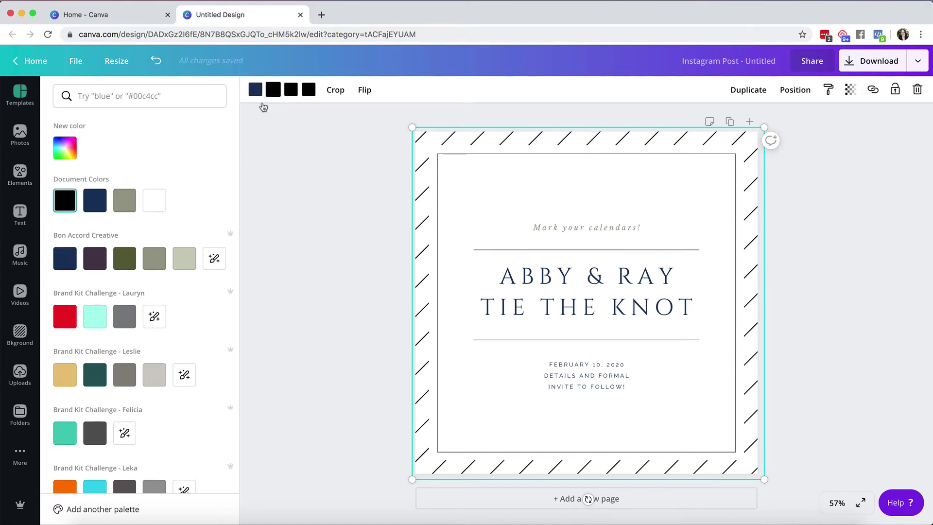
left_click(64, 258)
left_click(291, 90)
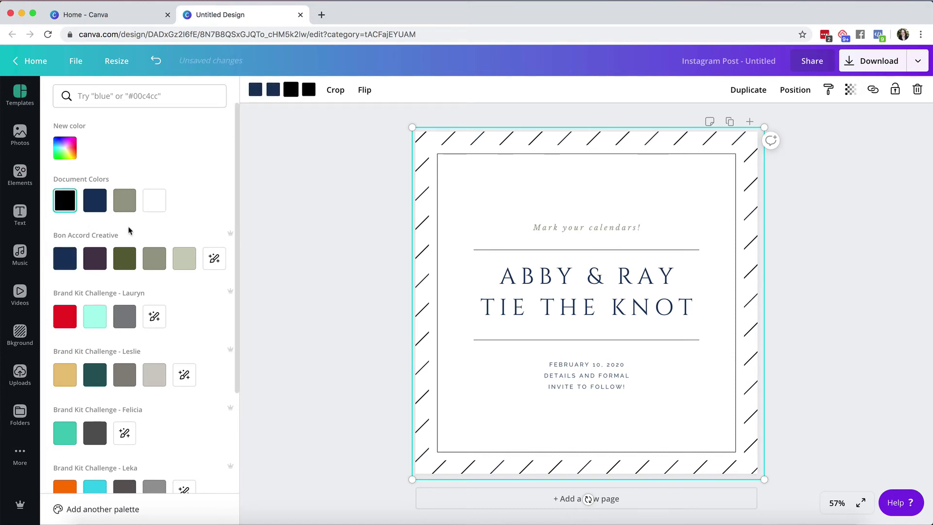
left_click(64, 258)
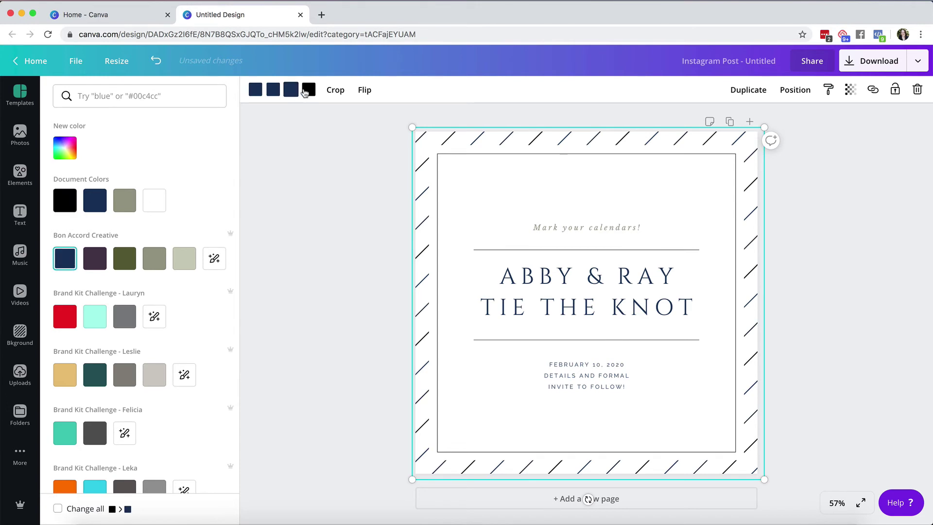
left_click(65, 258)
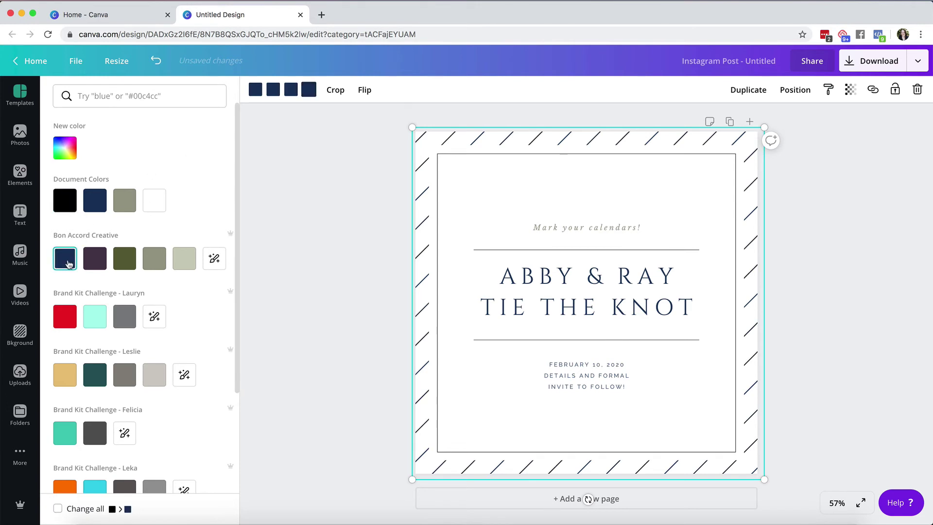
left_click(253, 253)
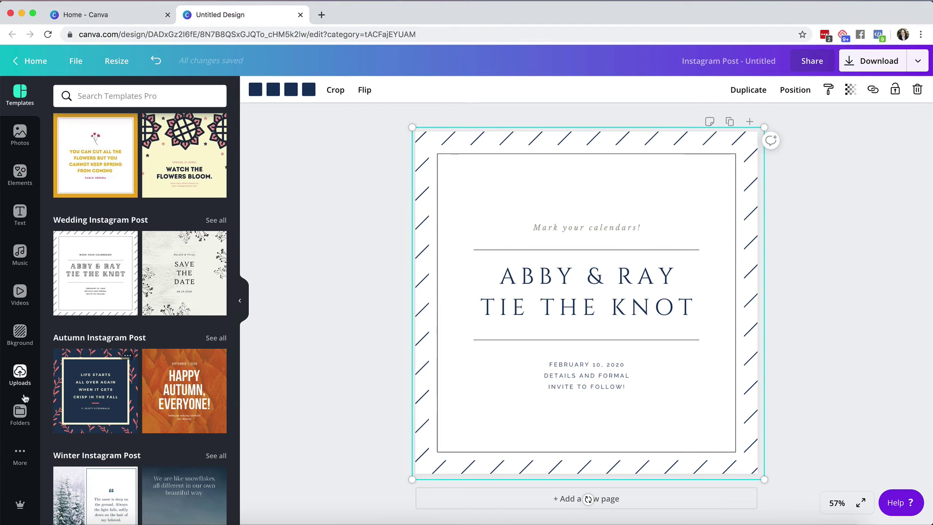
Add the blue hydrangea desk photo from Photos > Kate Max Stock > Kate Max: Blue to the post.
left_click(20, 414)
scroll(127, 311, "down", 5)
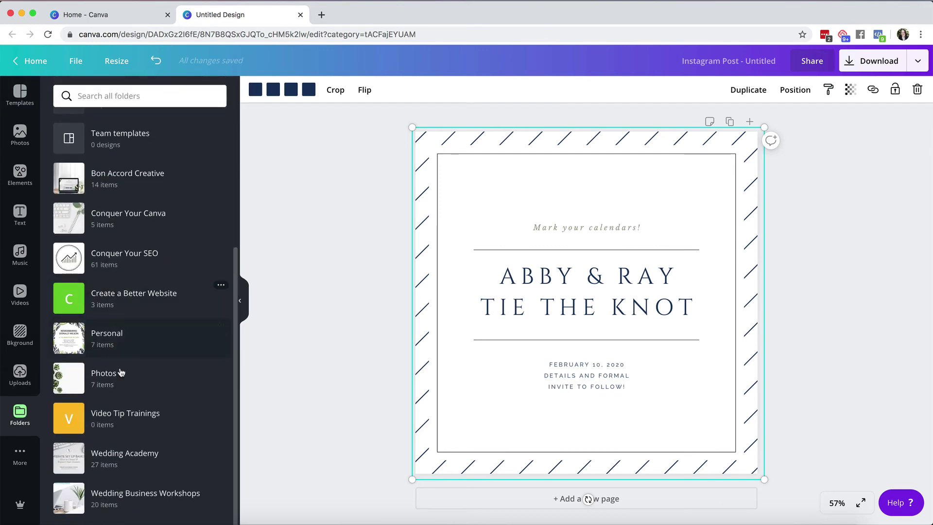
left_click(123, 386)
left_click(114, 302)
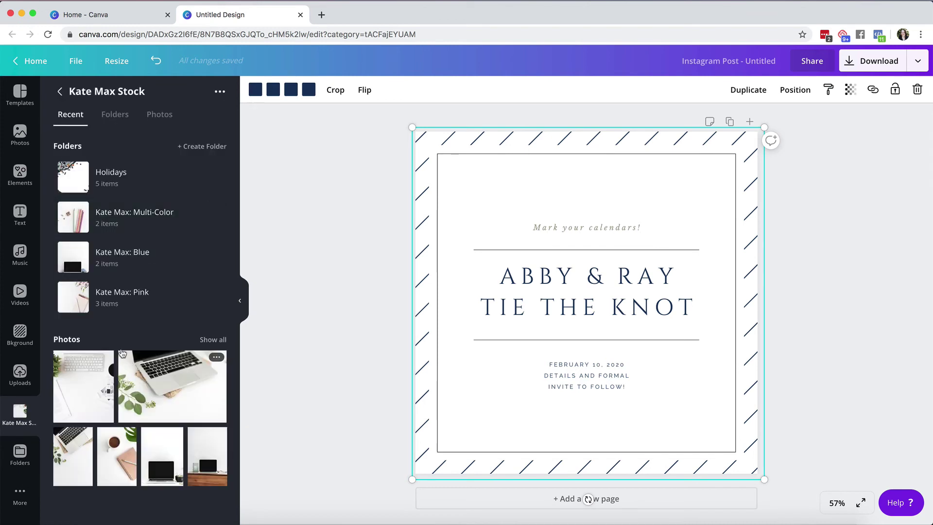
left_click(121, 255)
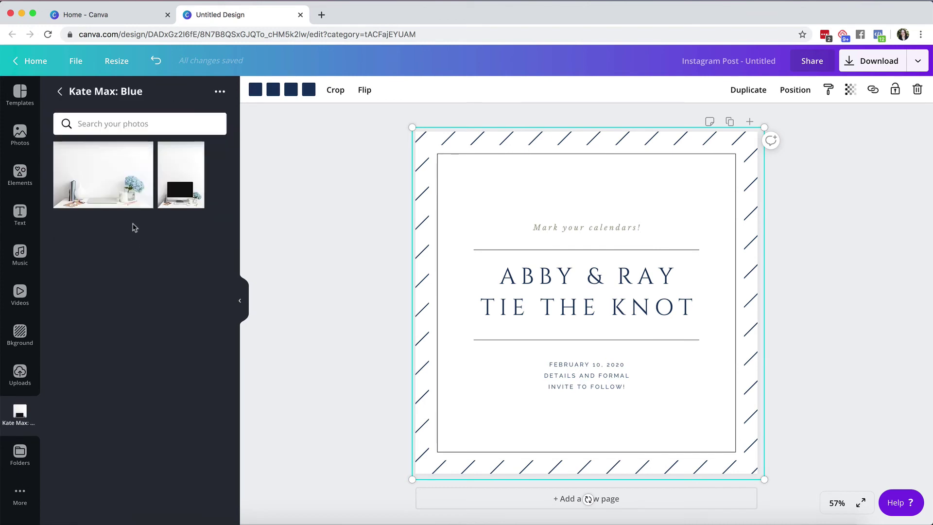
left_click_drag(94, 182, 454, 171)
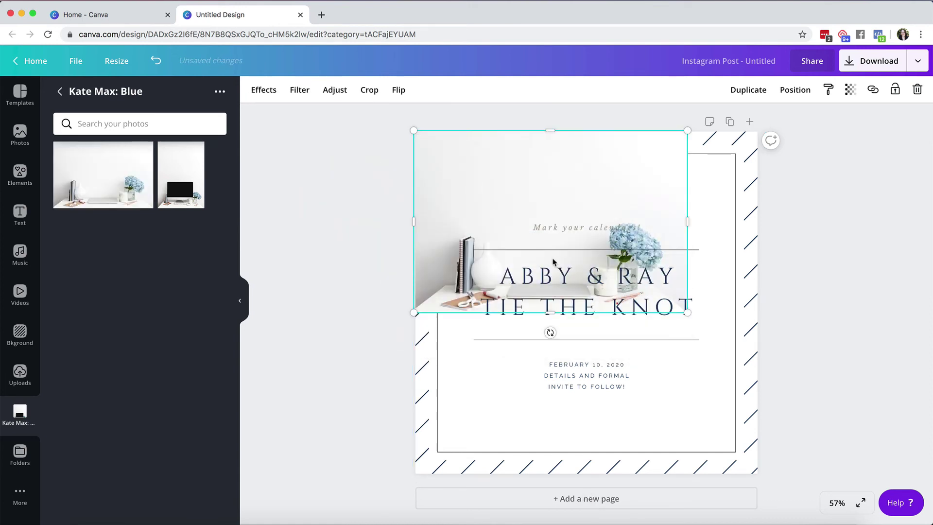
Enlarge the hydrangea photo to fill the page, shift it left, and send it back two layers.
left_click_drag(687, 313, 932, 481)
left_click_drag(745, 467, 601, 428)
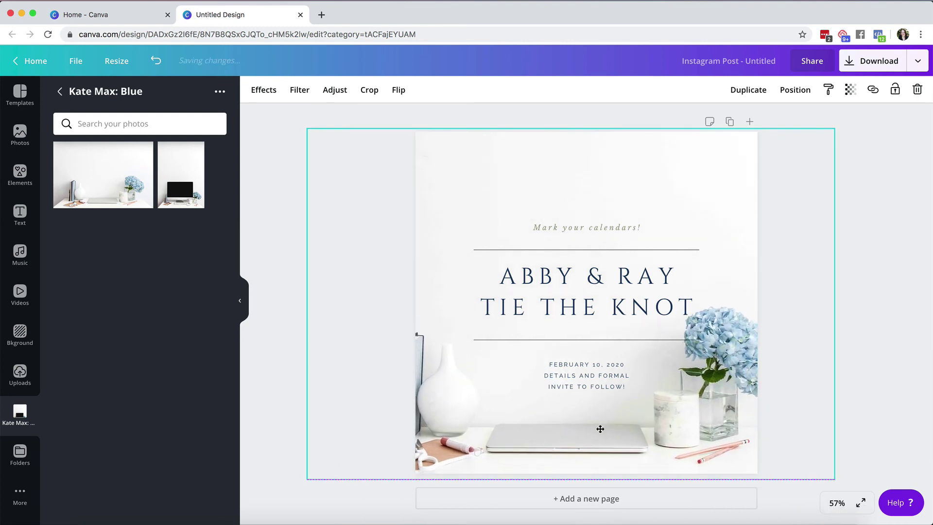
left_click(780, 95)
left_click(759, 124)
left_click(760, 126)
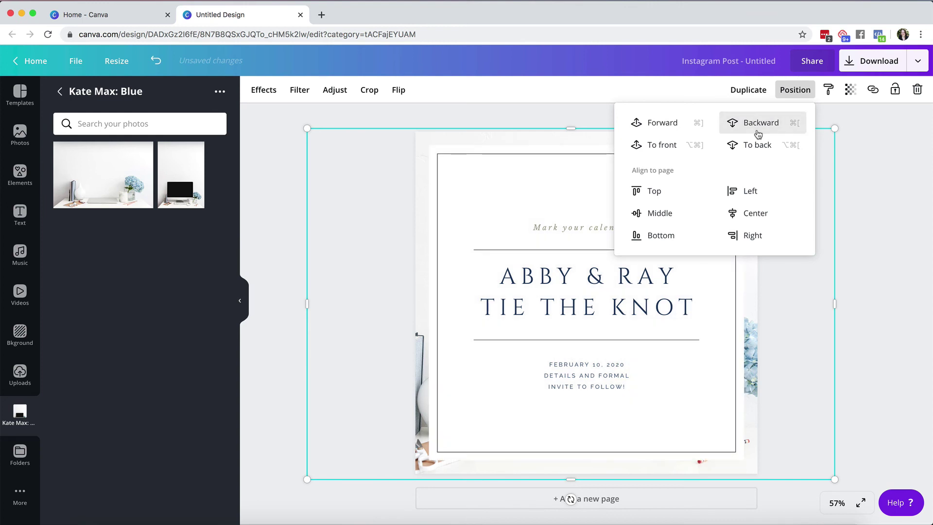
left_click(500, 200)
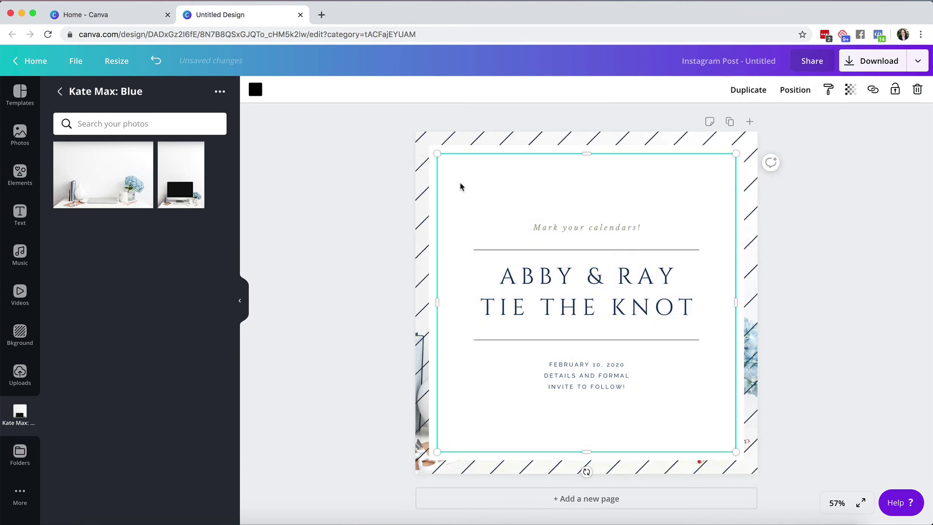
left_click(379, 233)
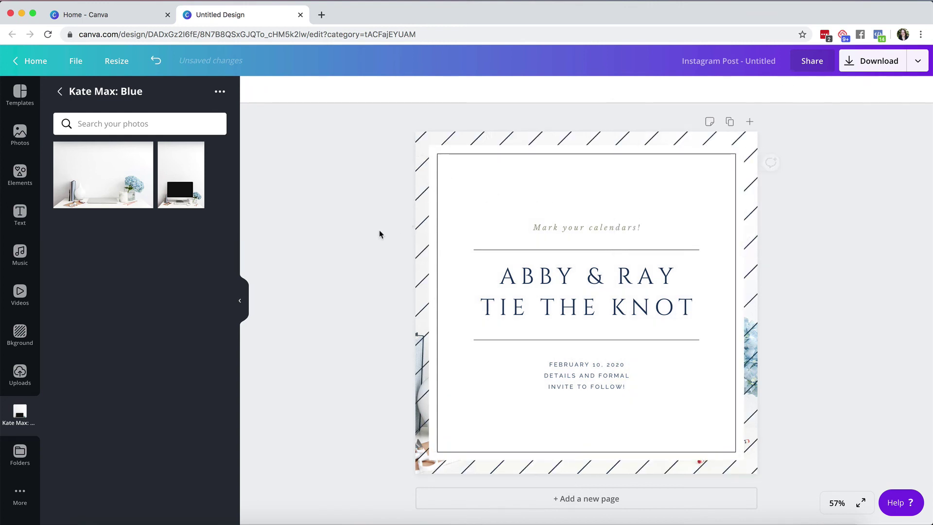
left_click(437, 152)
Set the white backing panel's transparency to 57.
left_click(797, 95)
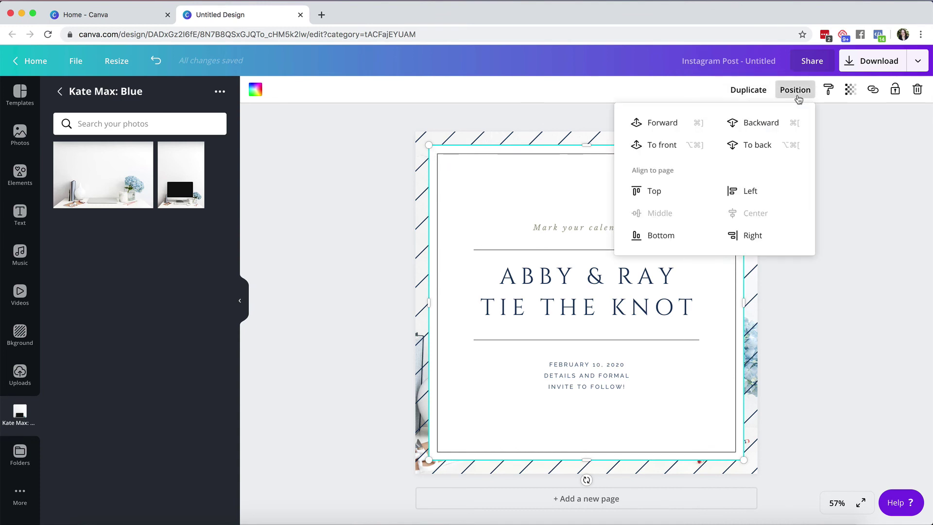
left_click(849, 92)
left_click_drag(830, 118, 801, 127)
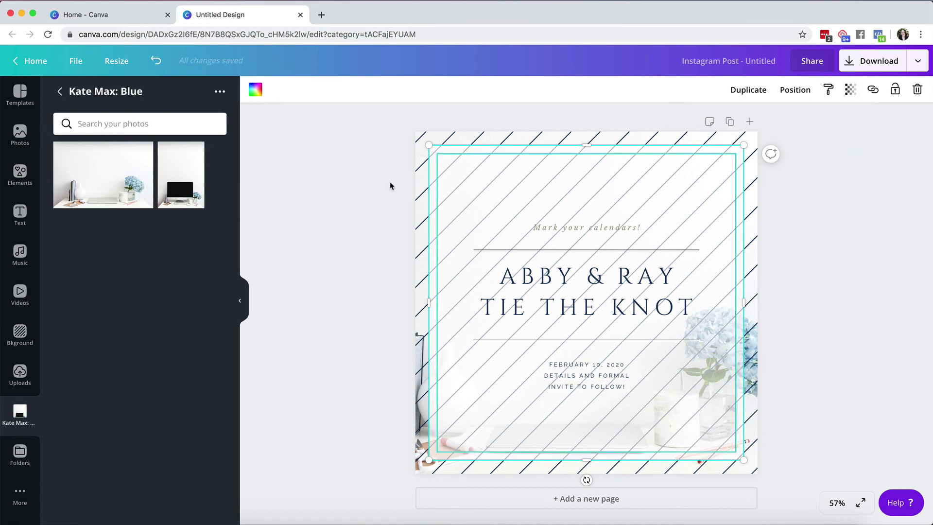
Delete the diagonal striped pattern from the post.
left_click(416, 192)
key("Delete")
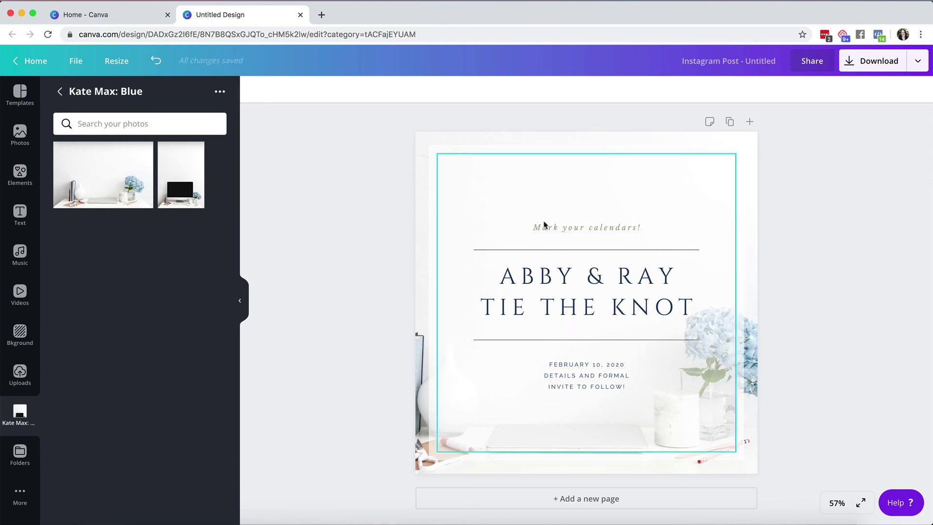
left_click(559, 230)
left_click(394, 89)
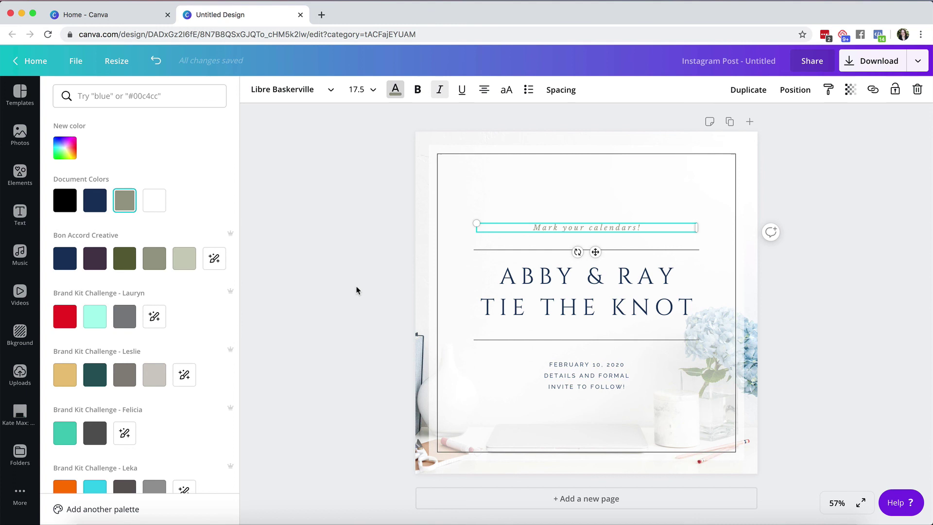
Dismiss the text colour choices, leaving the heading grey-green.
left_click(340, 280)
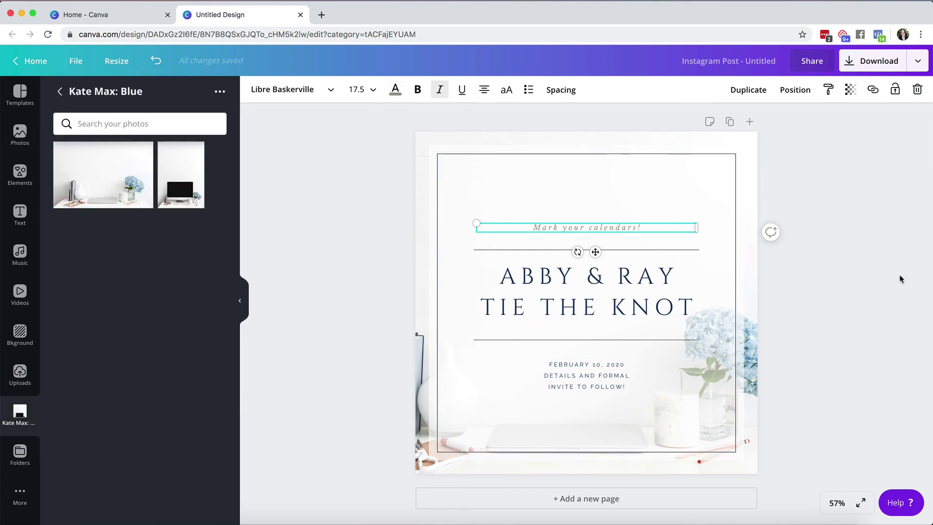